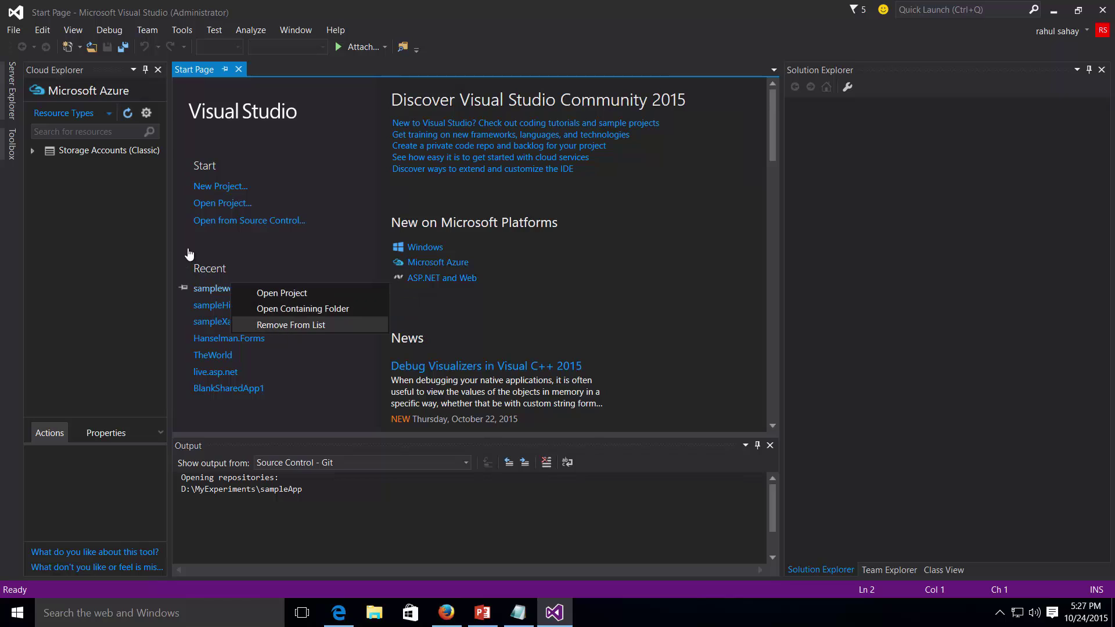
Step: Create an ASP.NET Web Application project named sampleWebApp from the ASP.NET 5 Web Application template, and close its welcome page
left_click(228, 186)
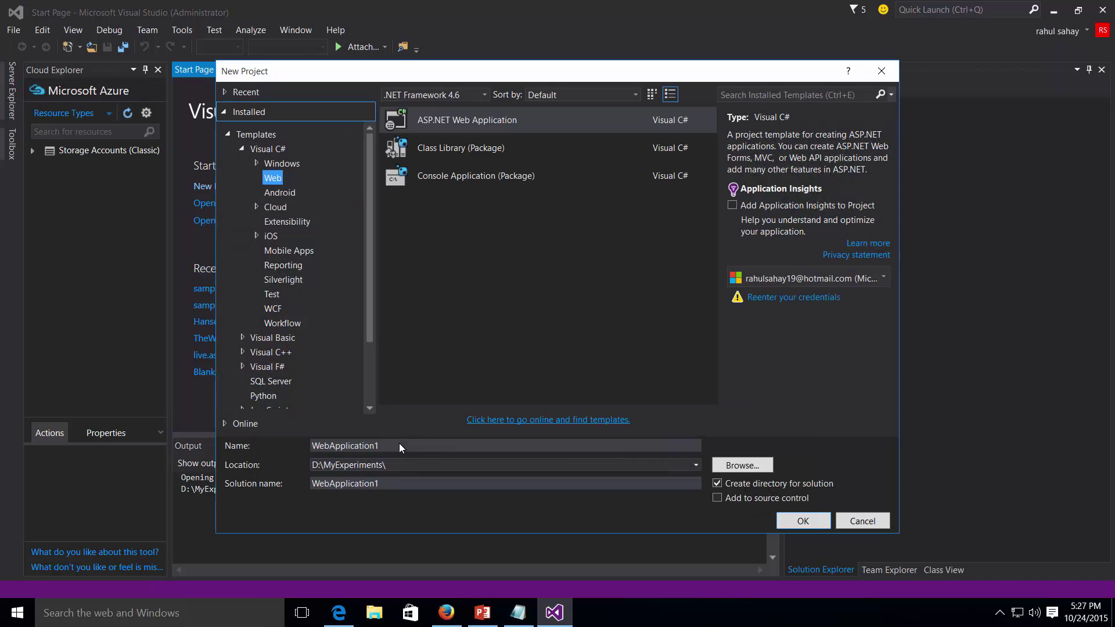
type("s")
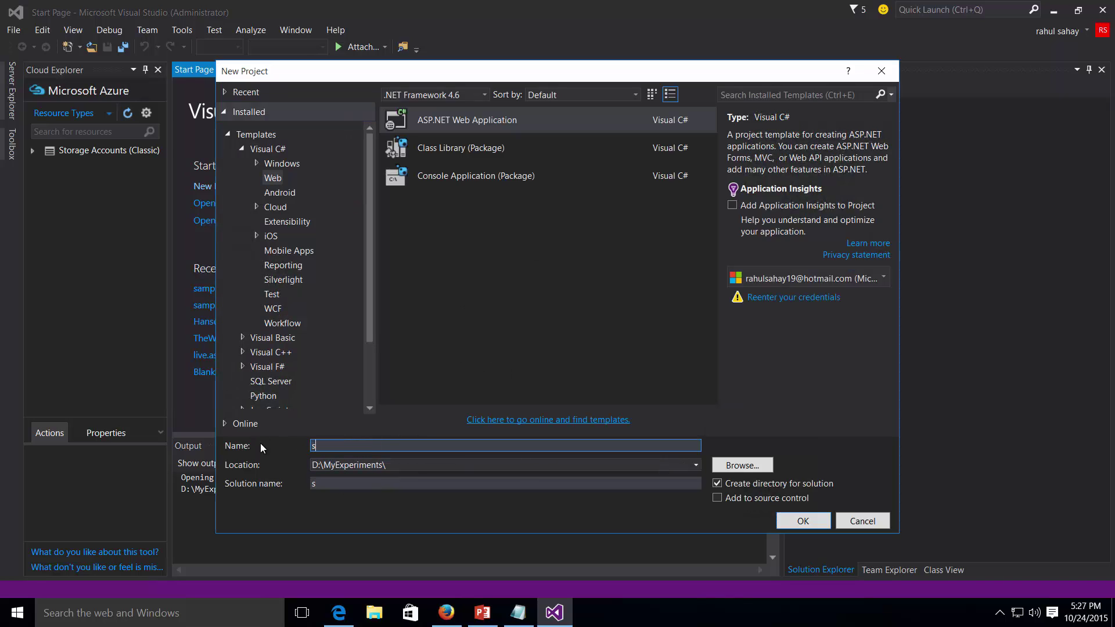
type("ampleWebApp")
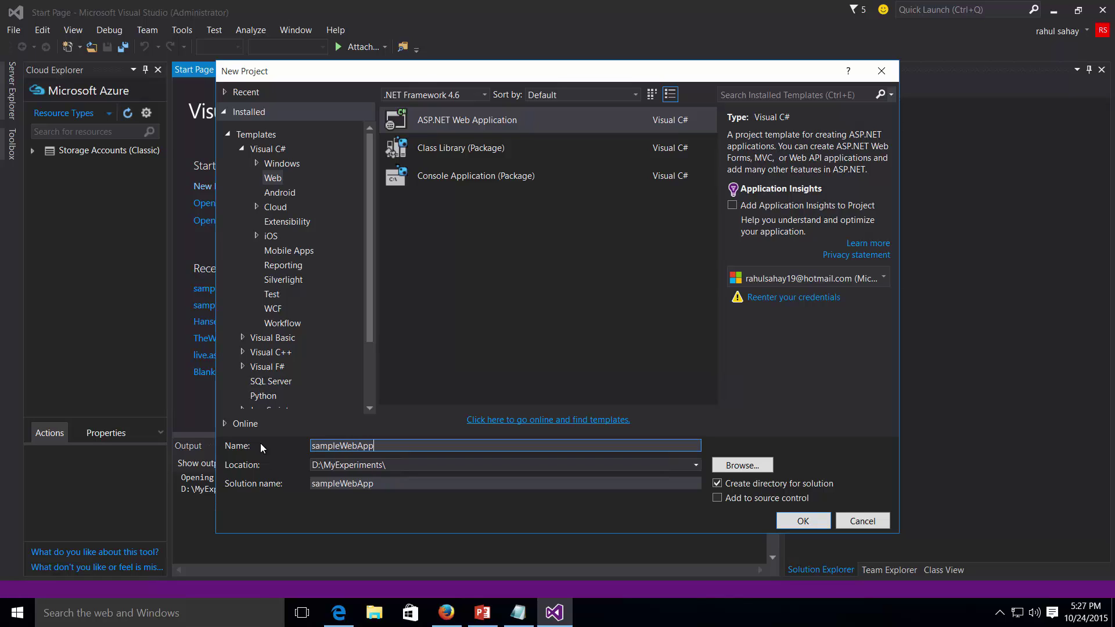
left_click(803, 521)
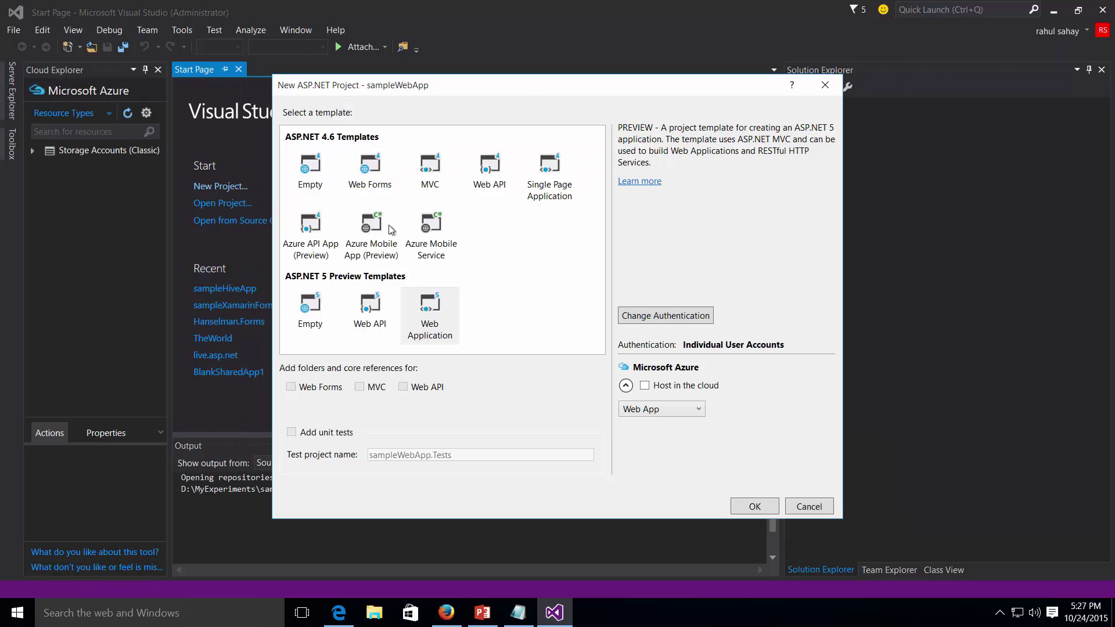
left_click(437, 329)
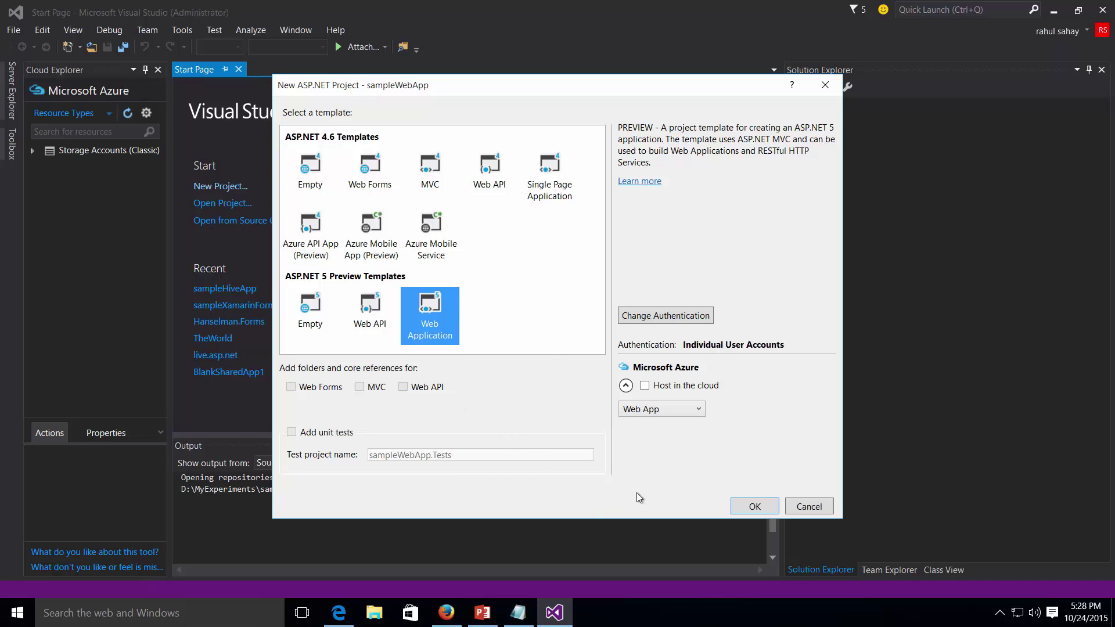
left_click(746, 505)
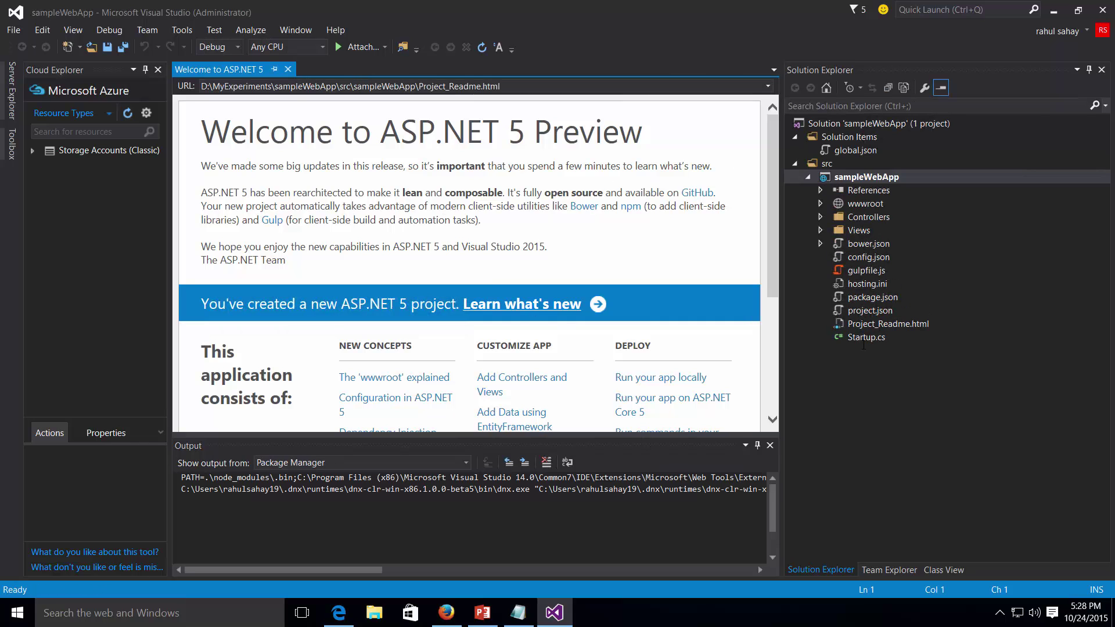
left_click(288, 70)
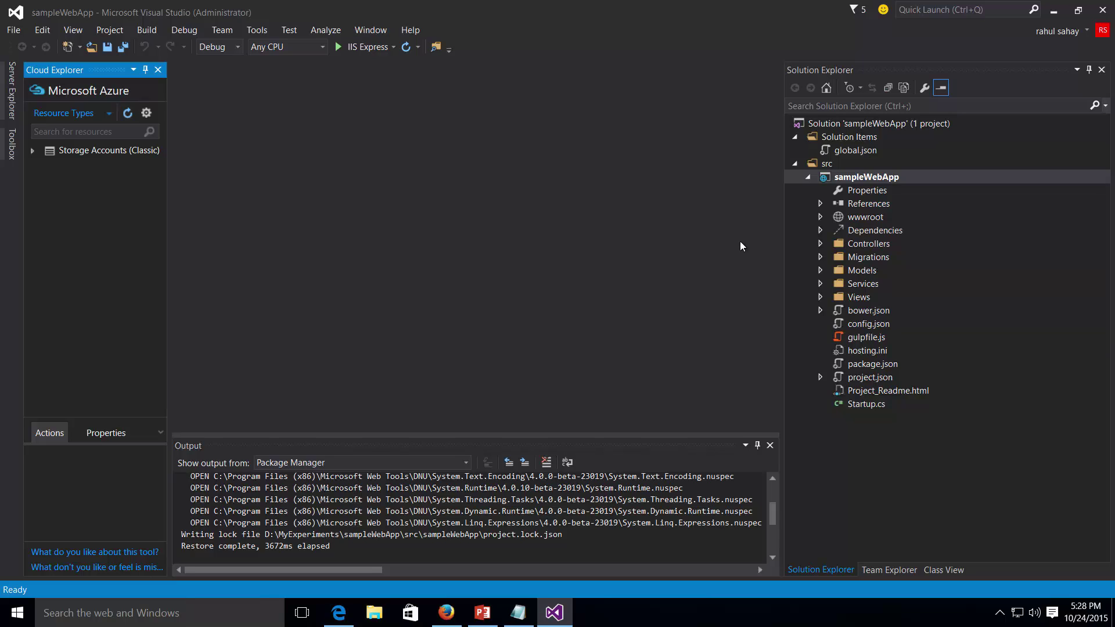
Step: Run the sampleWebApp project in IIS Express and close the old sampleApp home page in the browser
left_click(859, 177)
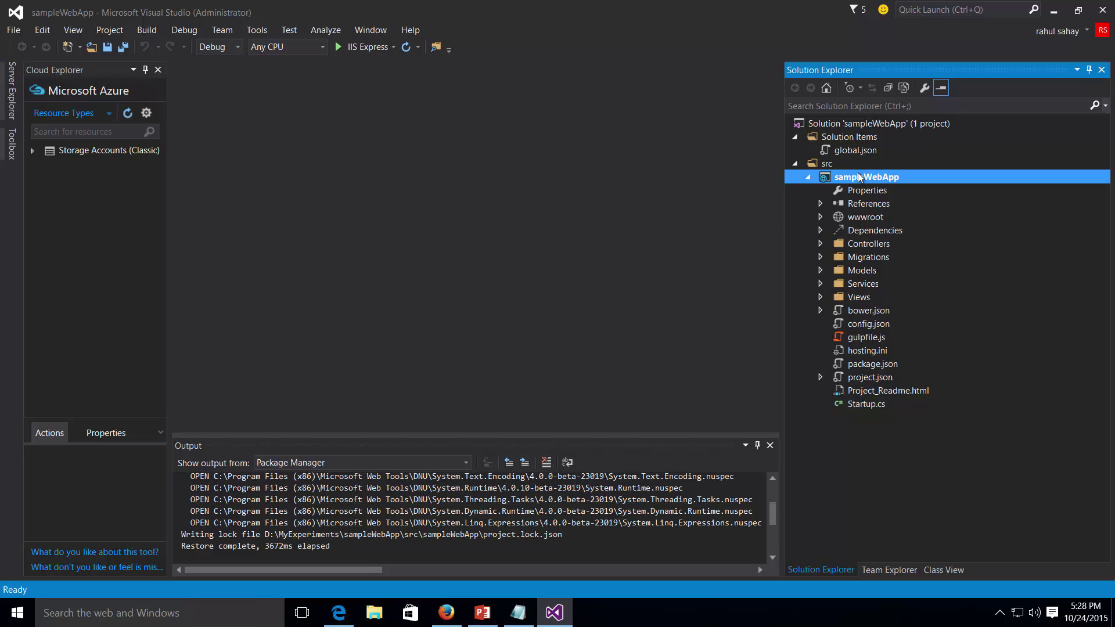
left_click(366, 47)
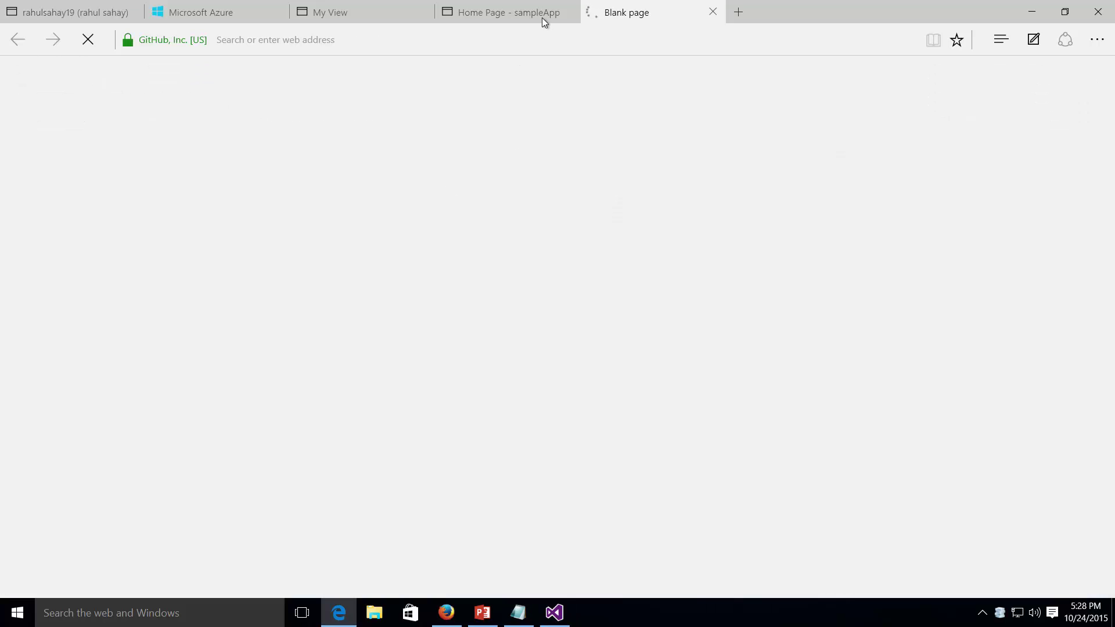
left_click(567, 12)
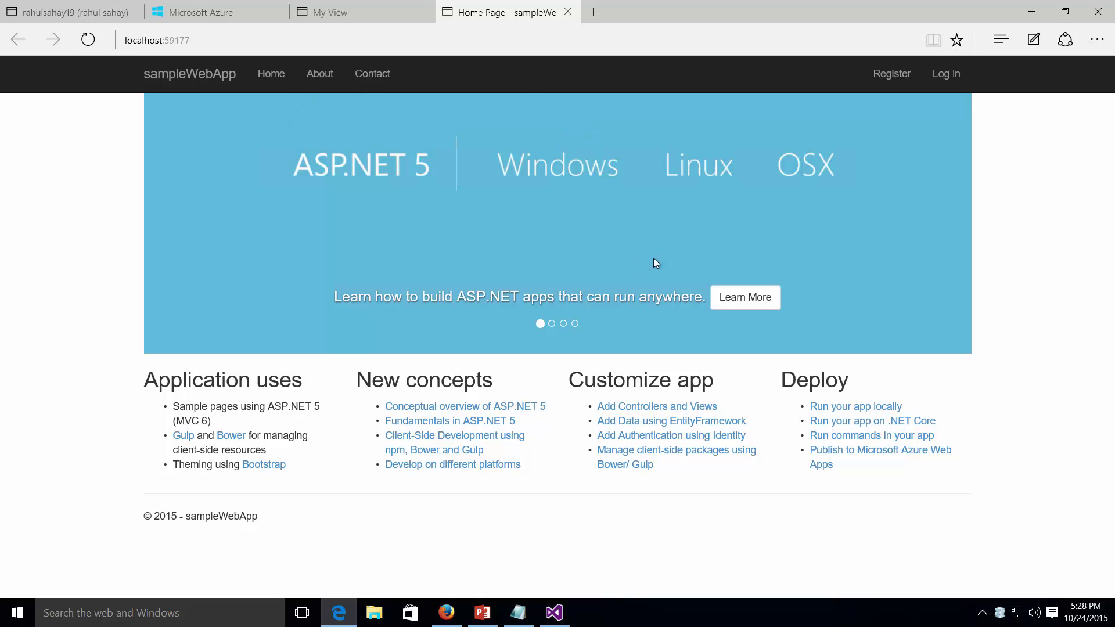
Step: Check the running site's About, Contact, Home, Register and Log in pages, and return to the home page
left_click(321, 74)
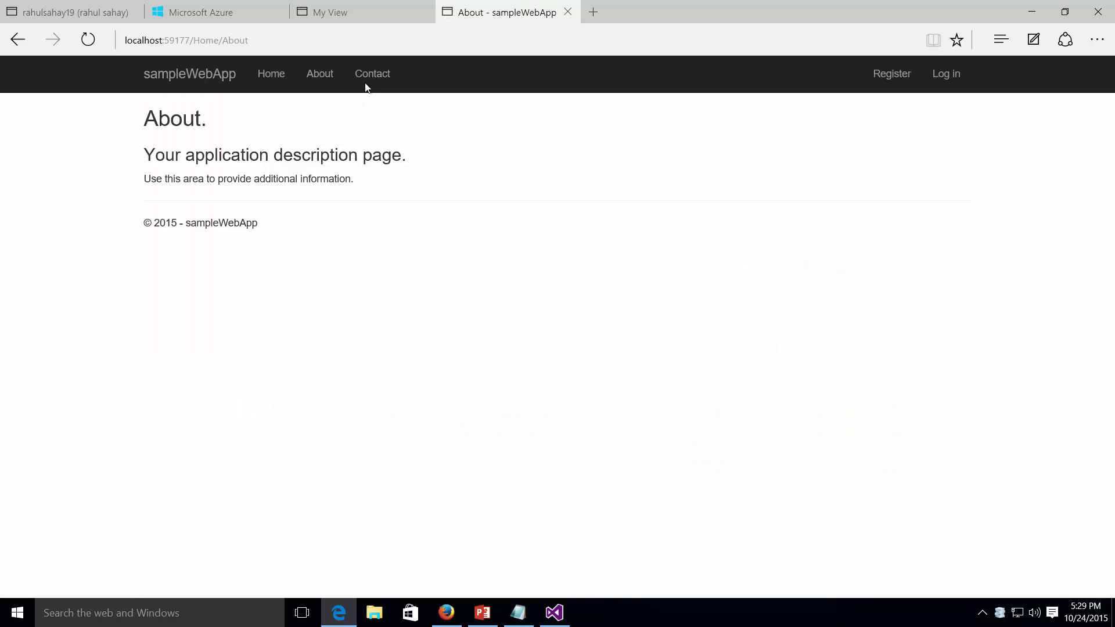
left_click(374, 73)
left_click(266, 80)
left_click(927, 74)
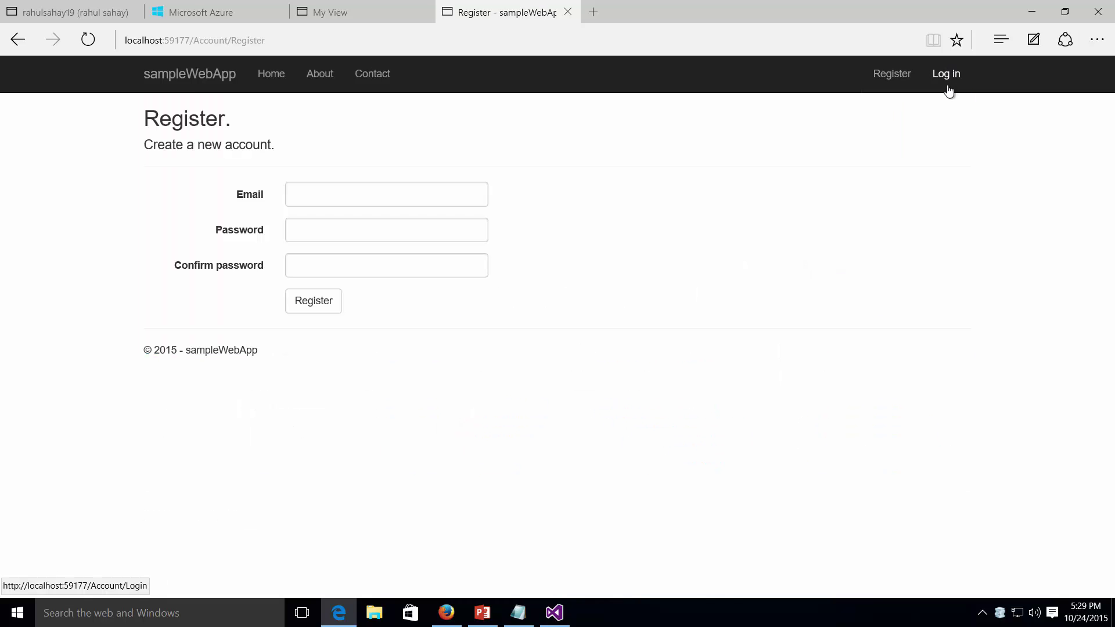
left_click(946, 76)
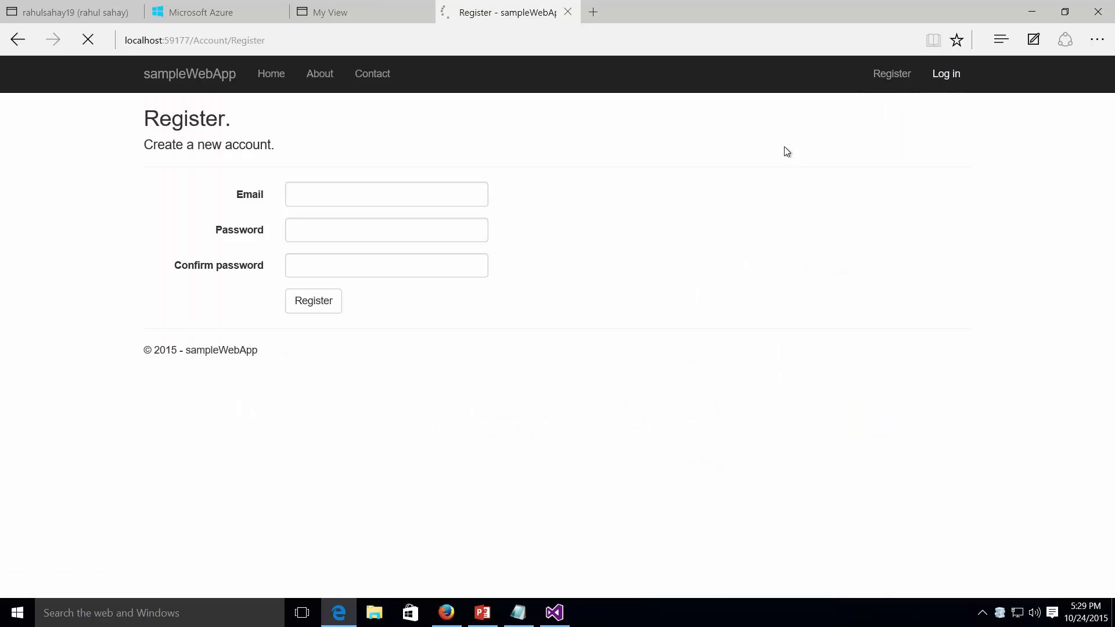
left_click(228, 86)
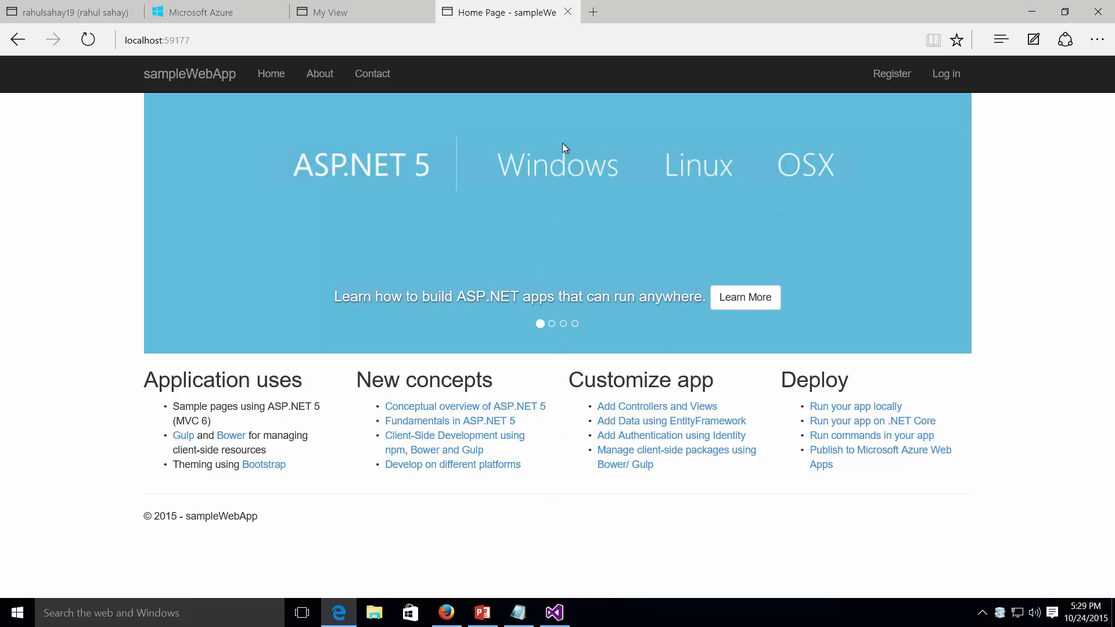
Step: Close the sampleWebApp page in the browser, switch back to Visual Studio and stop debugging
left_click(567, 12)
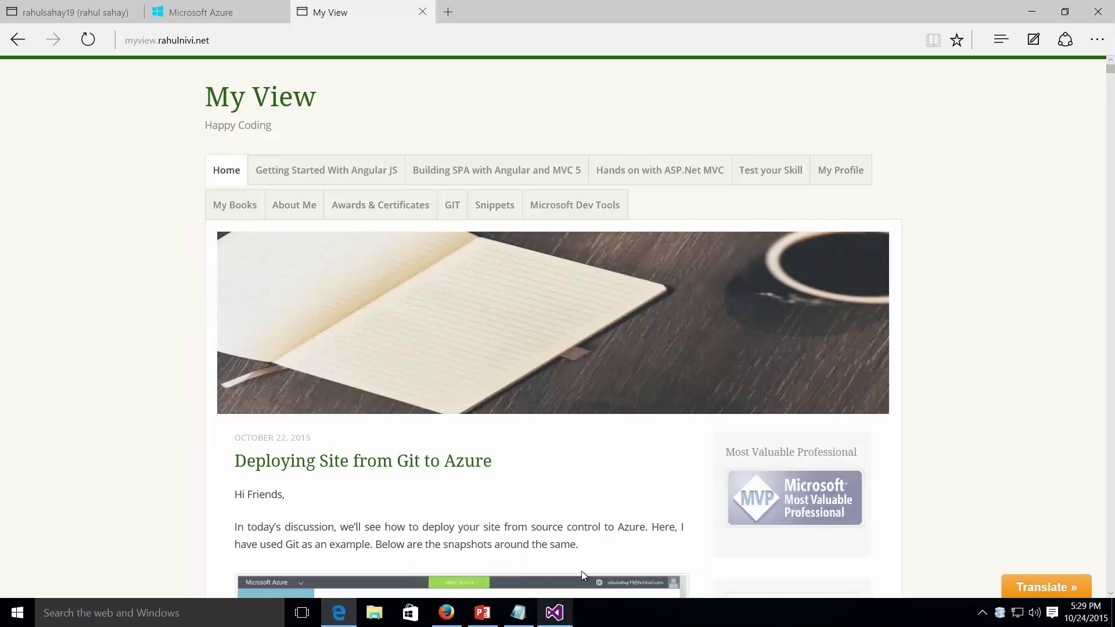
left_click(554, 614)
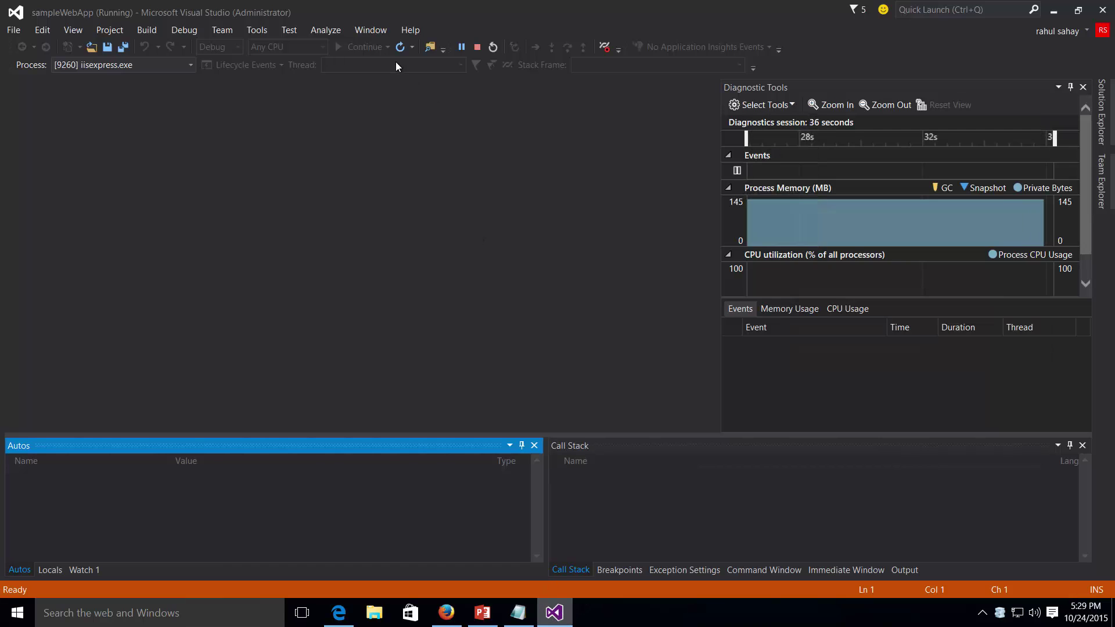
left_click(477, 48)
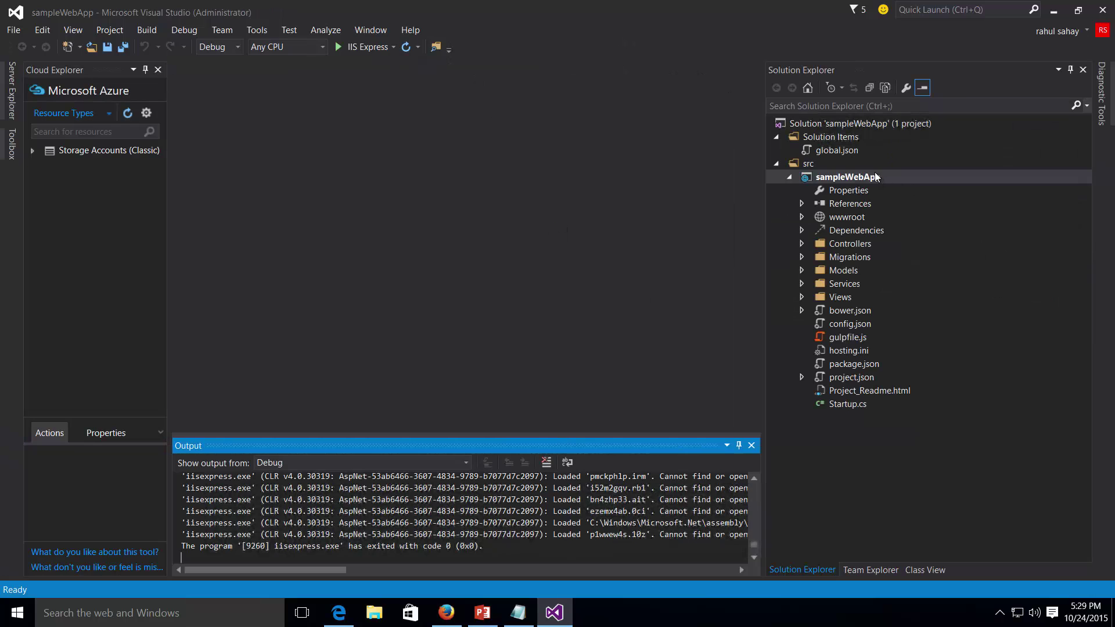
Step: Add the sampleWebApp solution to source control using Git
left_click(862, 125)
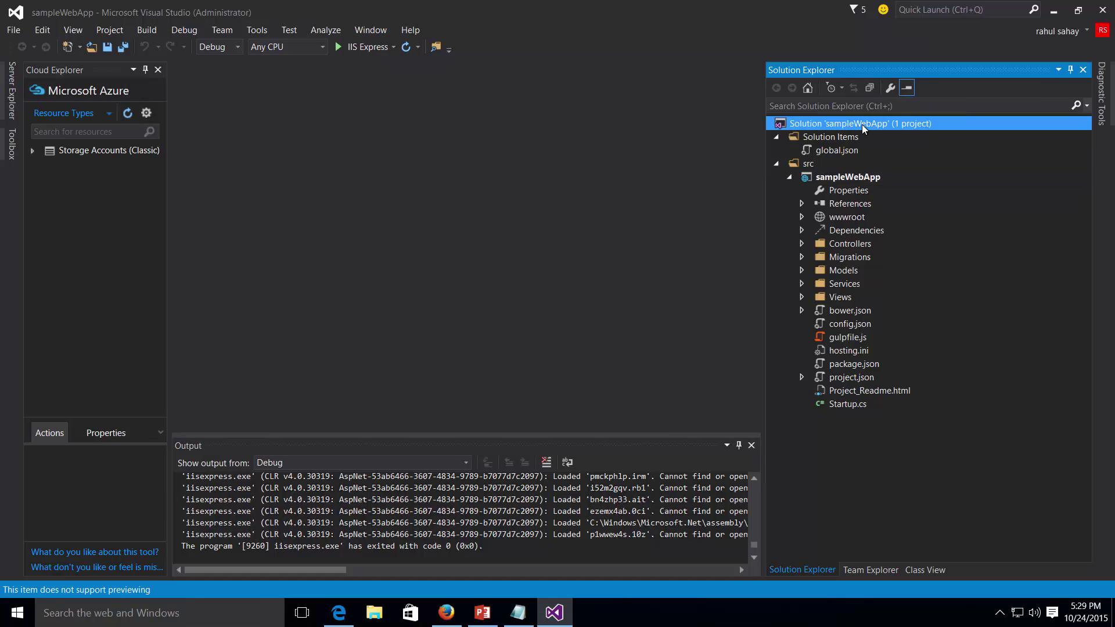
right_click(862, 124)
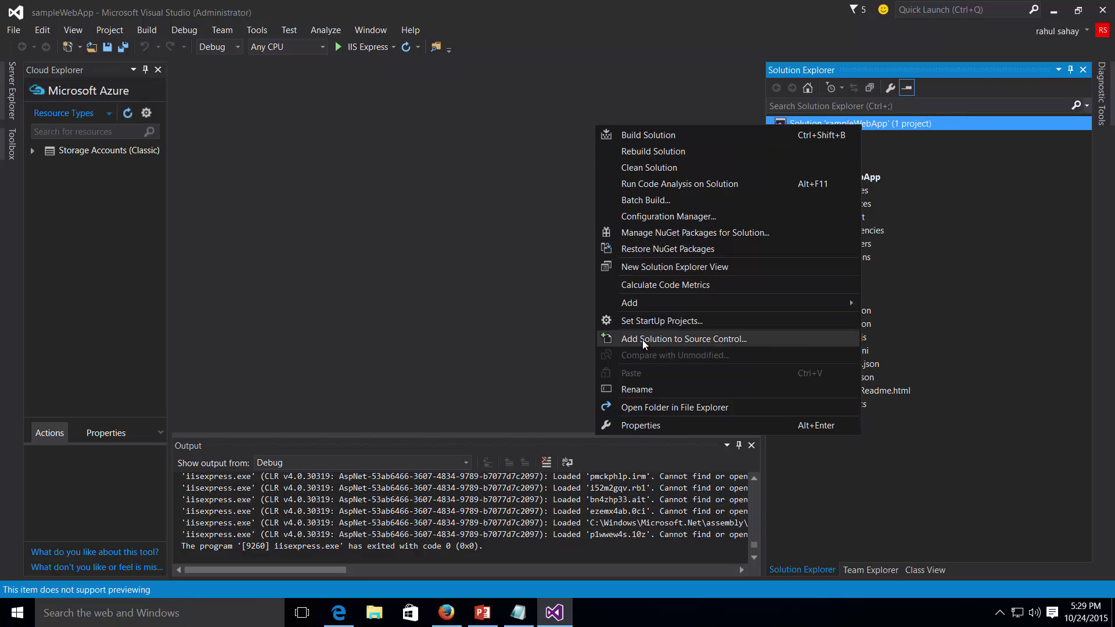
left_click(737, 339)
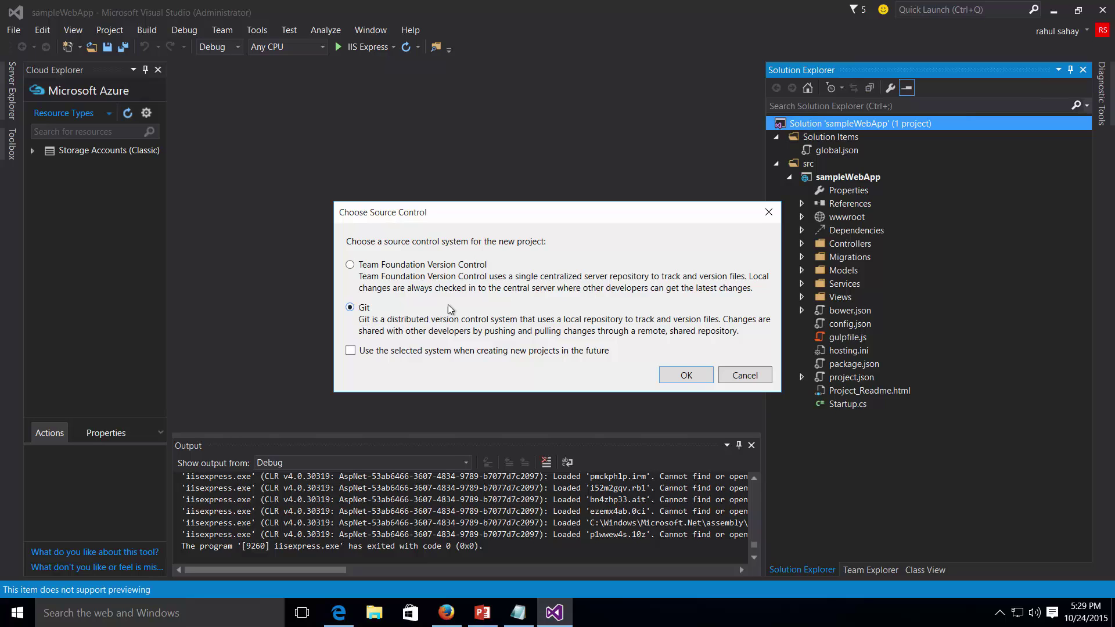
left_click(684, 376)
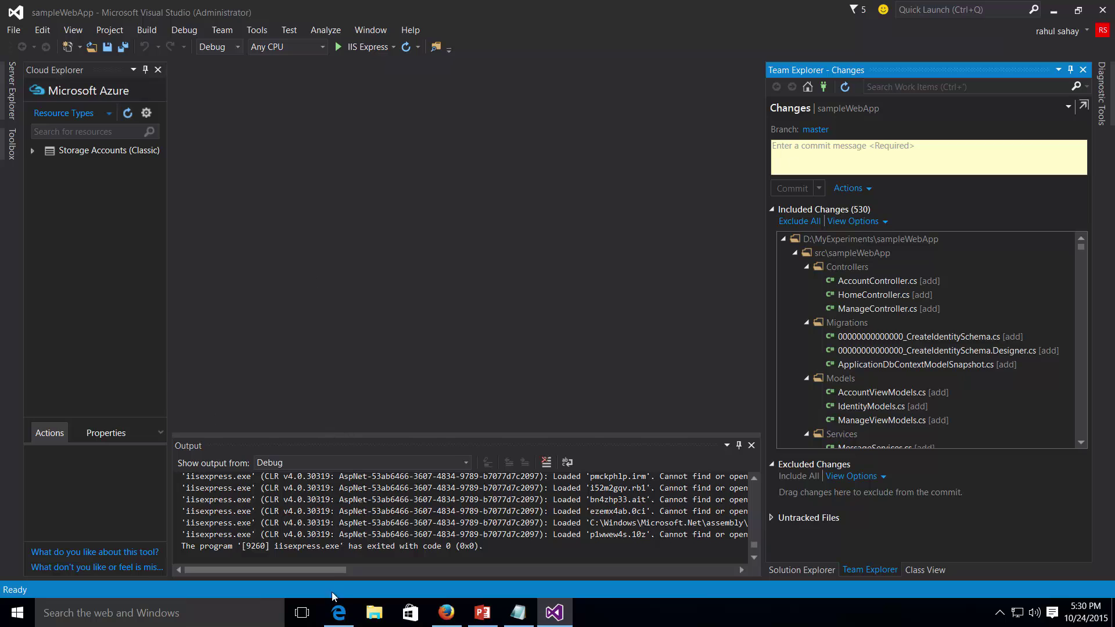
Step: Switch to GitHub in the browser and start a new repository named sampleWebApp
left_click(338, 615)
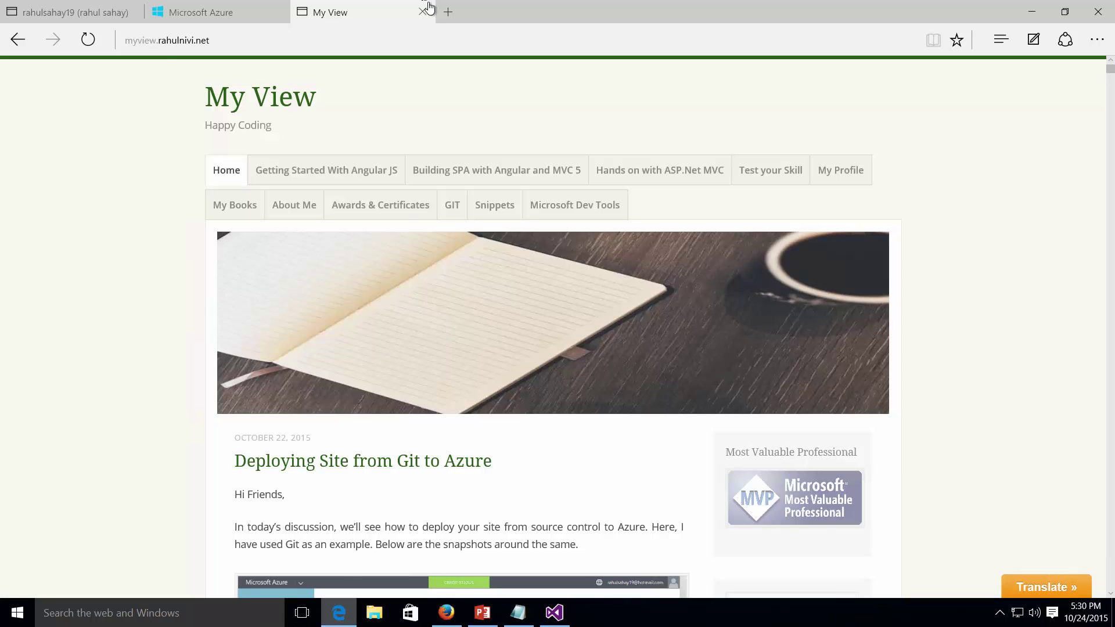
left_click(73, 12)
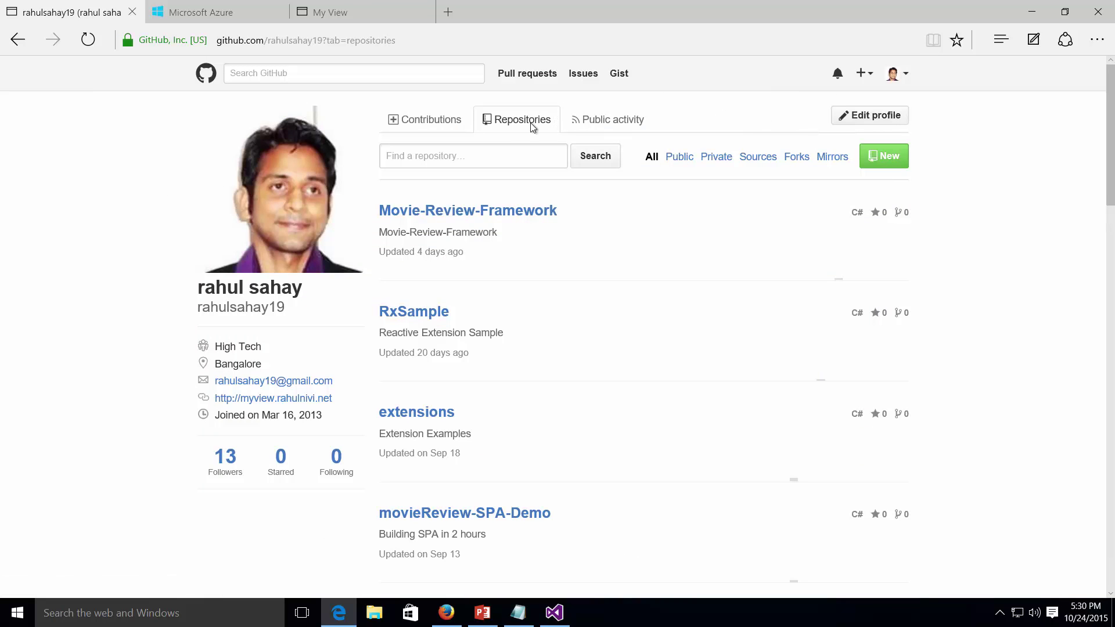
left_click(865, 76)
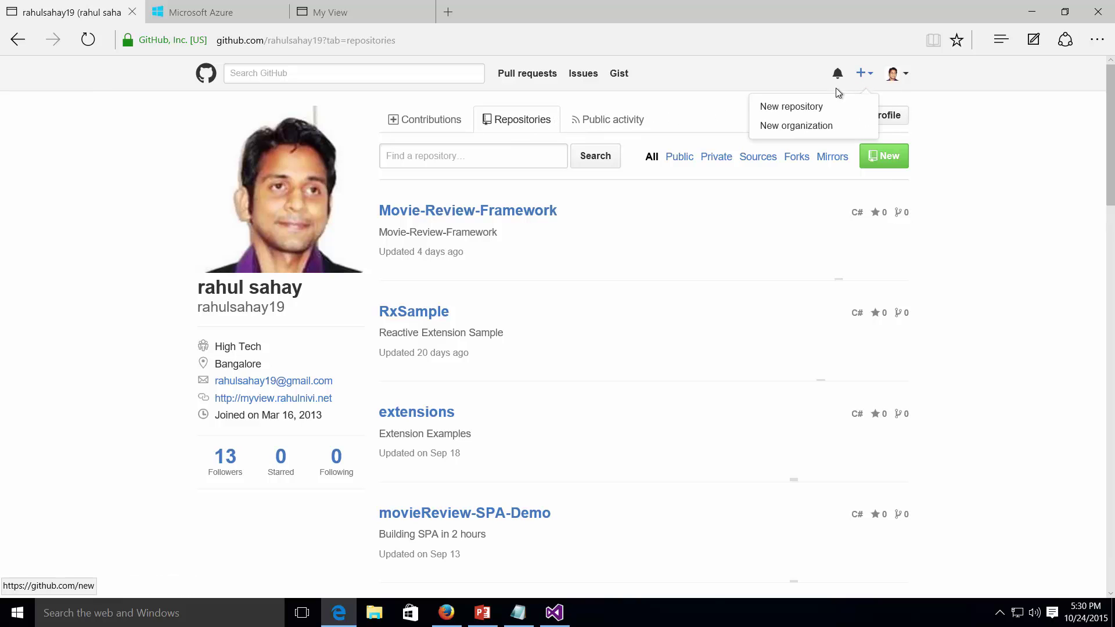
left_click(793, 111)
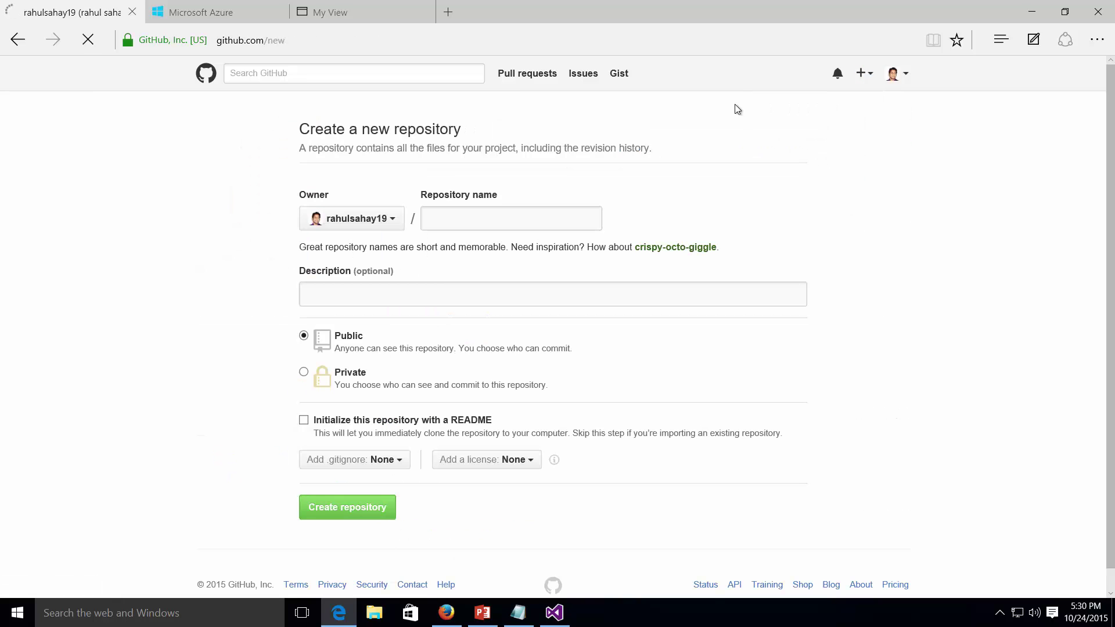
left_click(445, 220)
type("s")
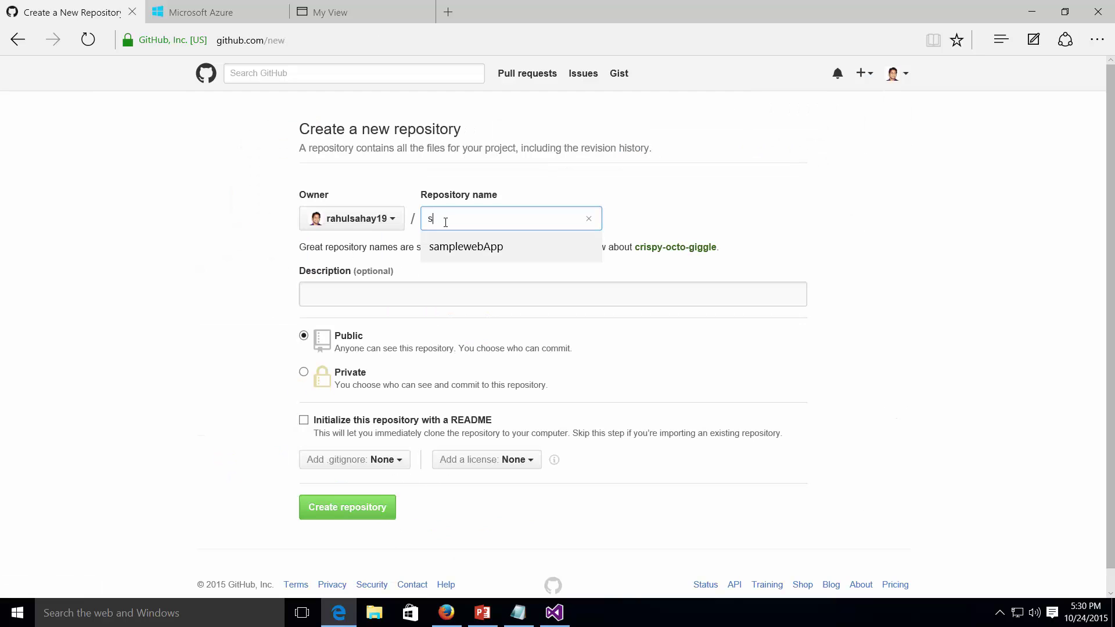
type("ampleWebApp")
left_click(418, 334)
Step: Describe the repository as "From Visual Studio to Git" and create it
left_click(419, 293)
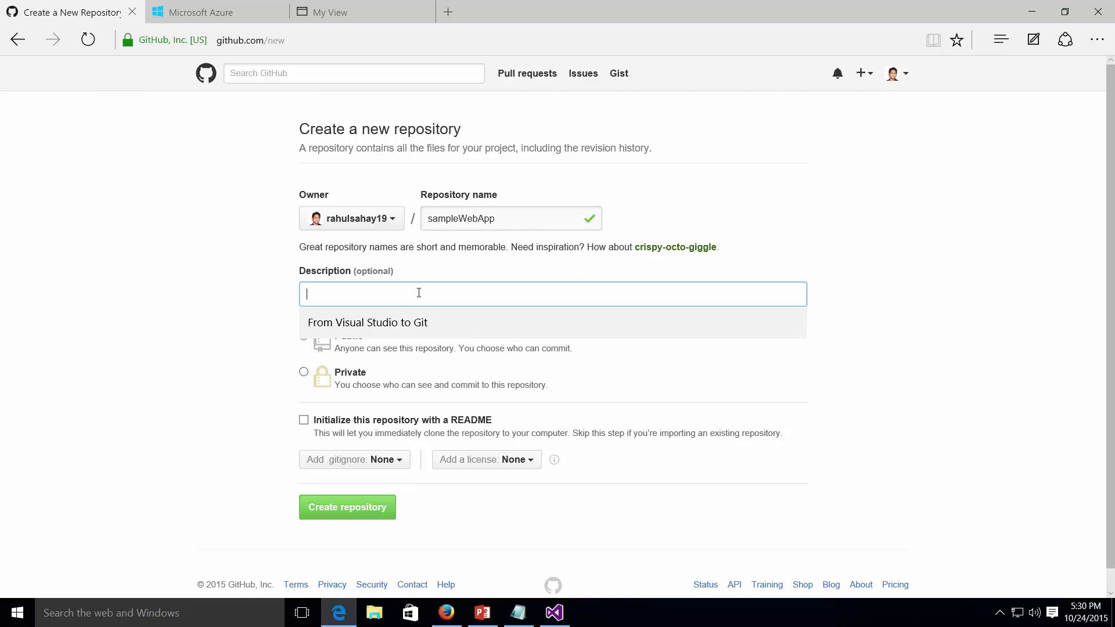
left_click(369, 324)
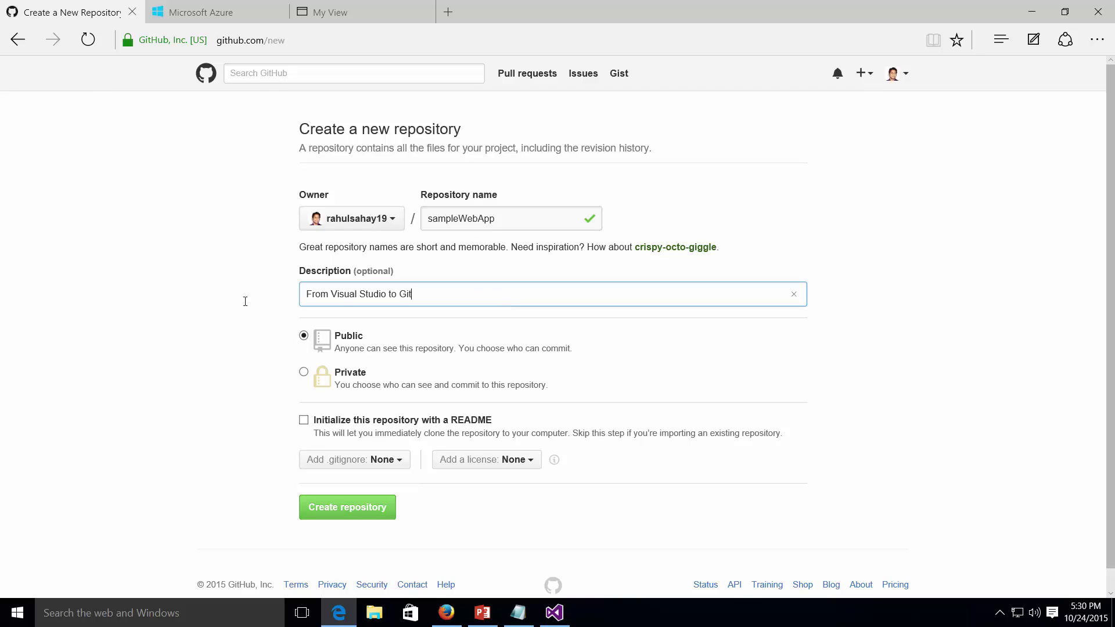
key("Down")
key("Down")
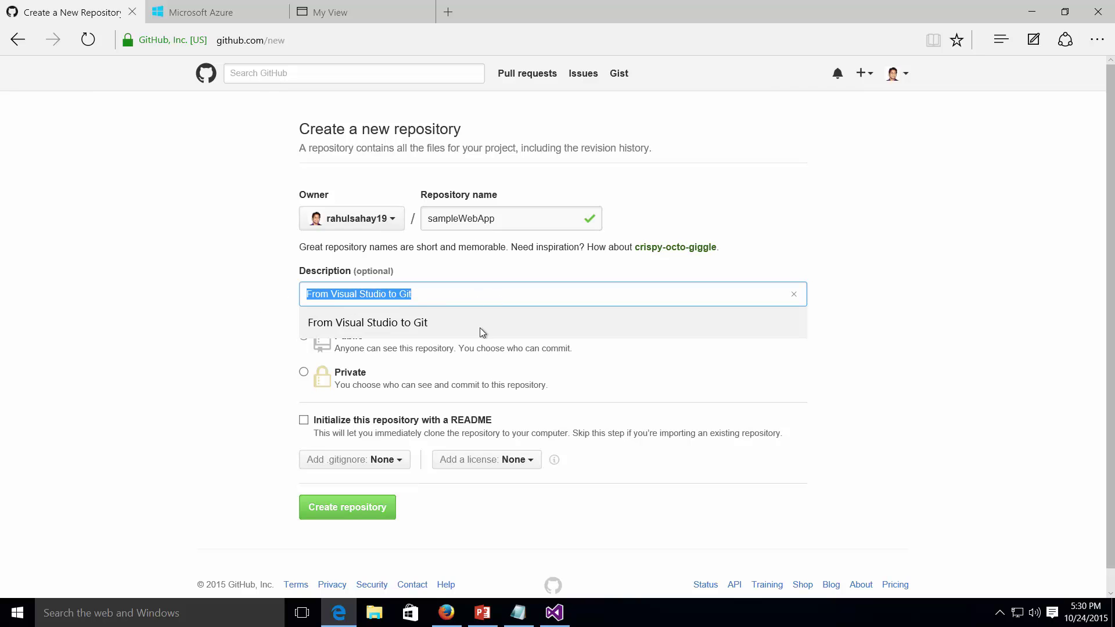
left_click(797, 363)
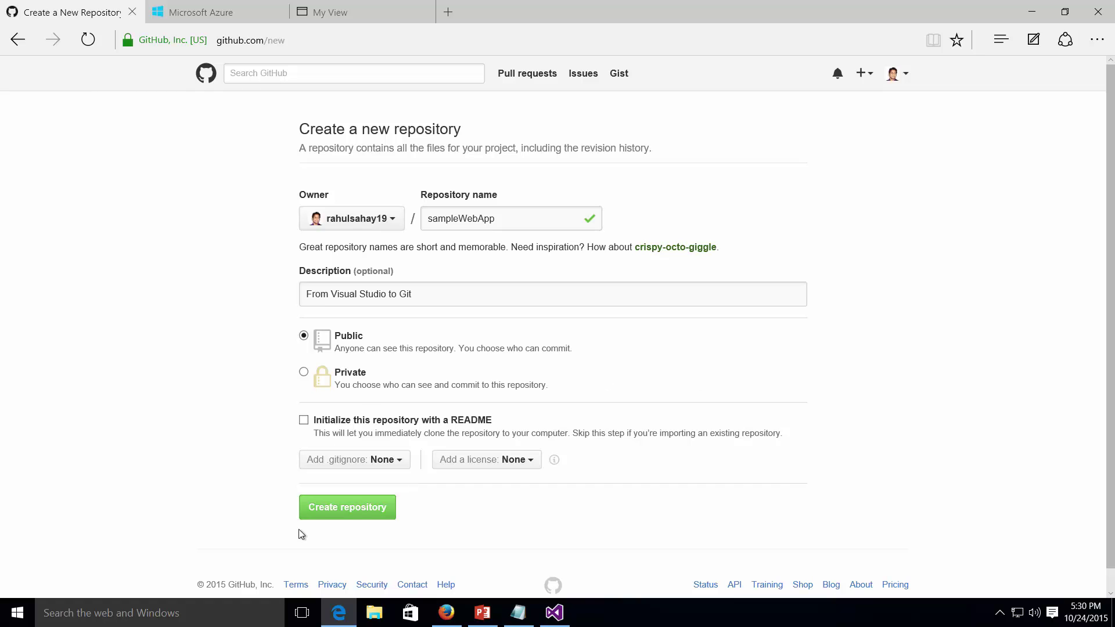
left_click(335, 514)
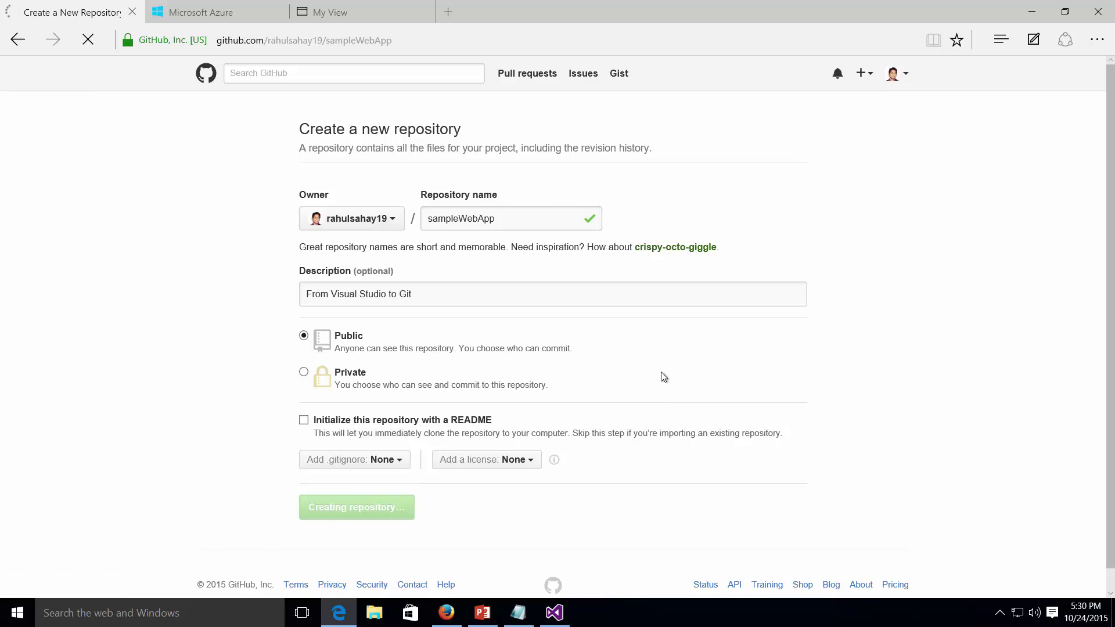
Step: Copy the new repository's web address and replace the address in the open Notepad note with it
left_click(405, 43)
key("ctrl+a")
key("ctrl+c")
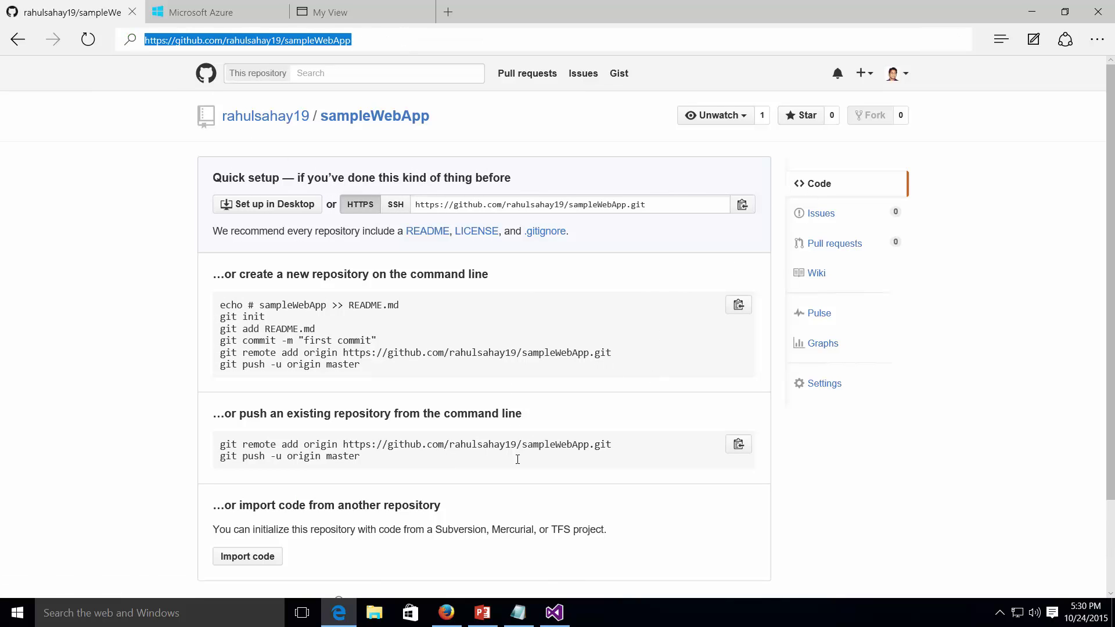
left_click(520, 614)
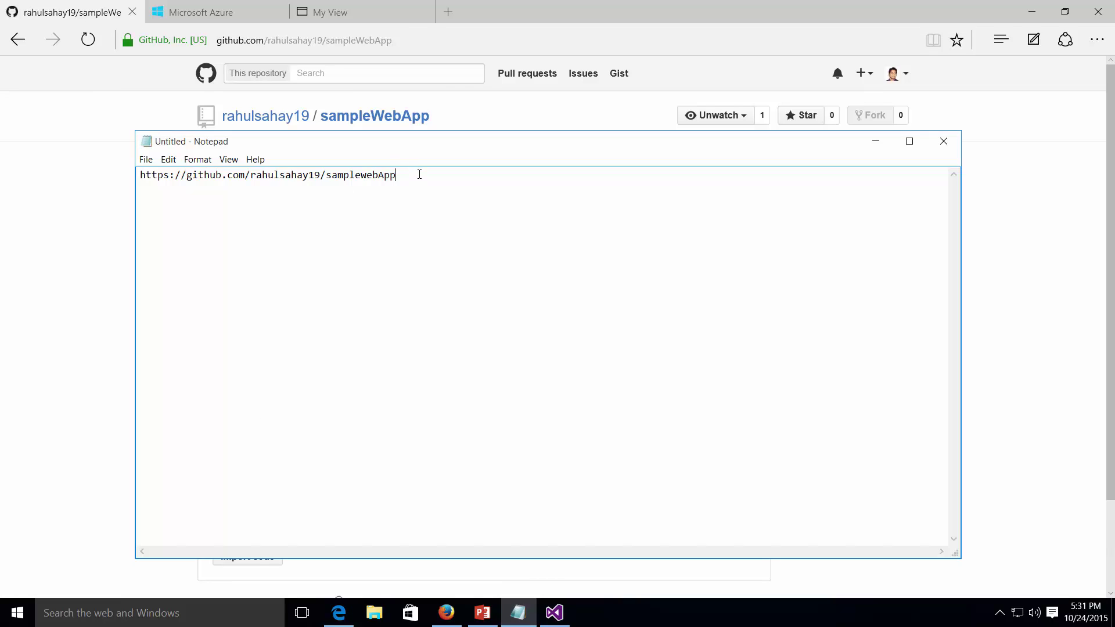
key("ctrl+a")
key("ctrl+v")
left_click(875, 141)
Step: Switch to Visual Studio and commit and push the included changes with the message "Initial Commit"
left_click(556, 615)
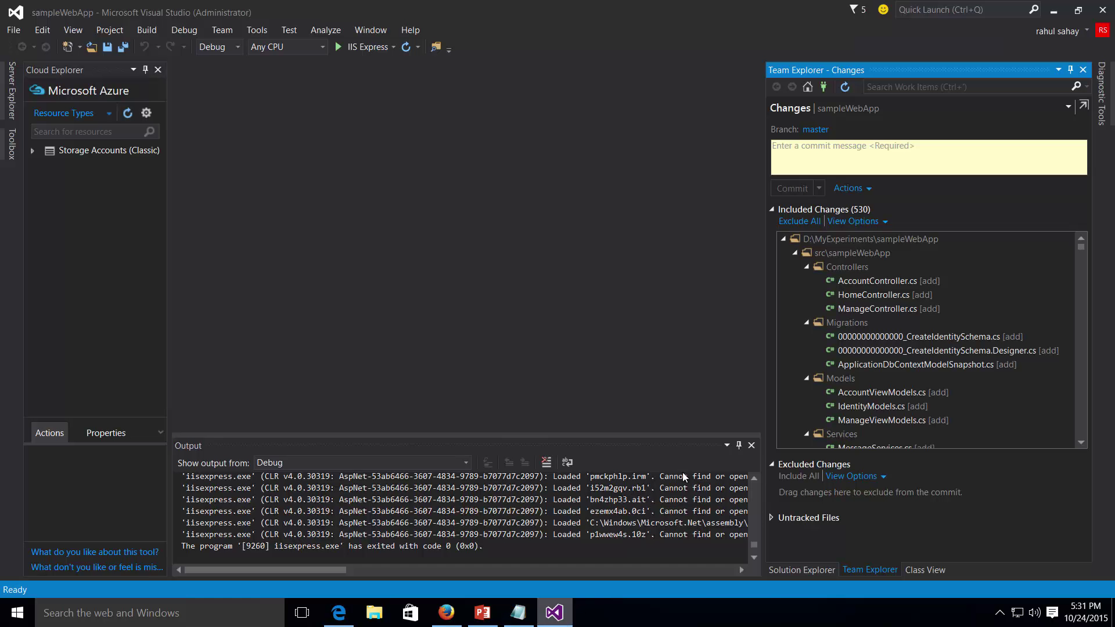
left_click(876, 158)
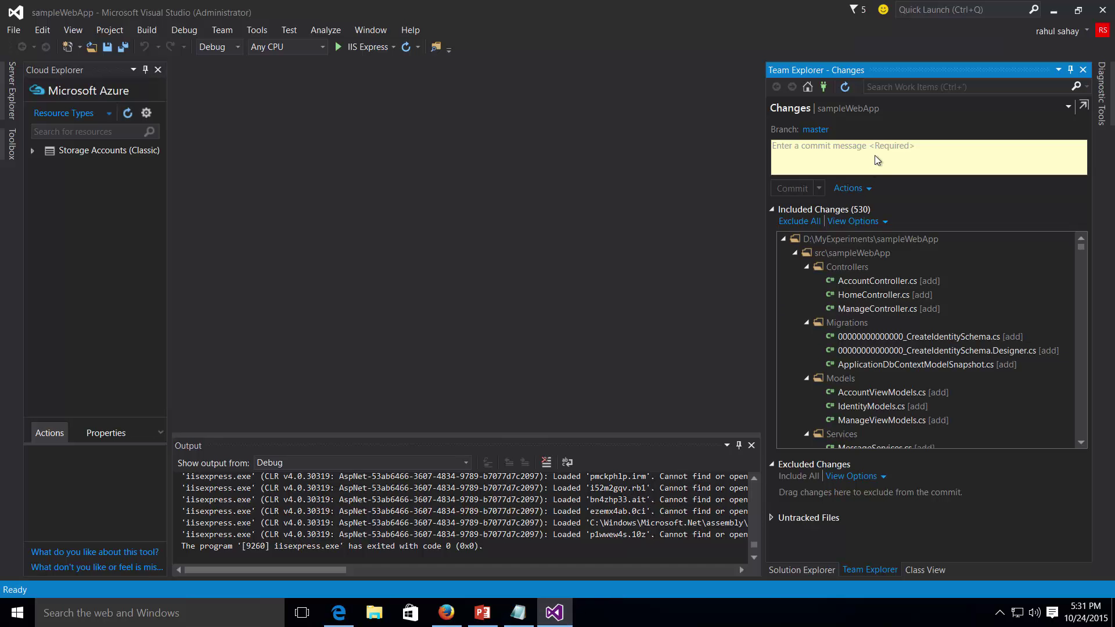
type("Initi")
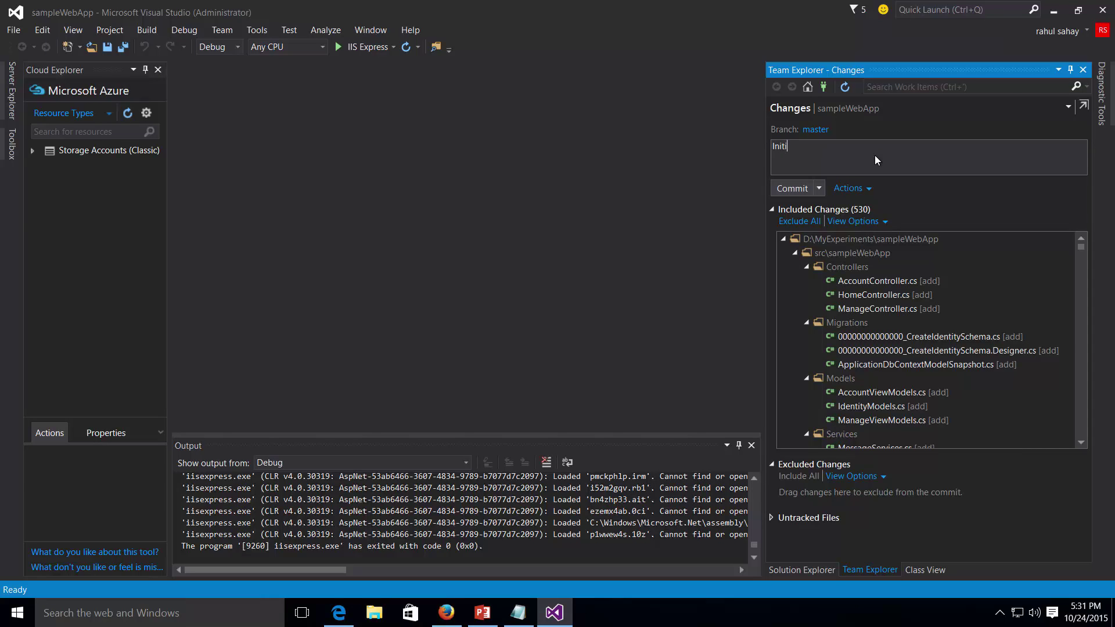
type("al Commit")
left_click(818, 187)
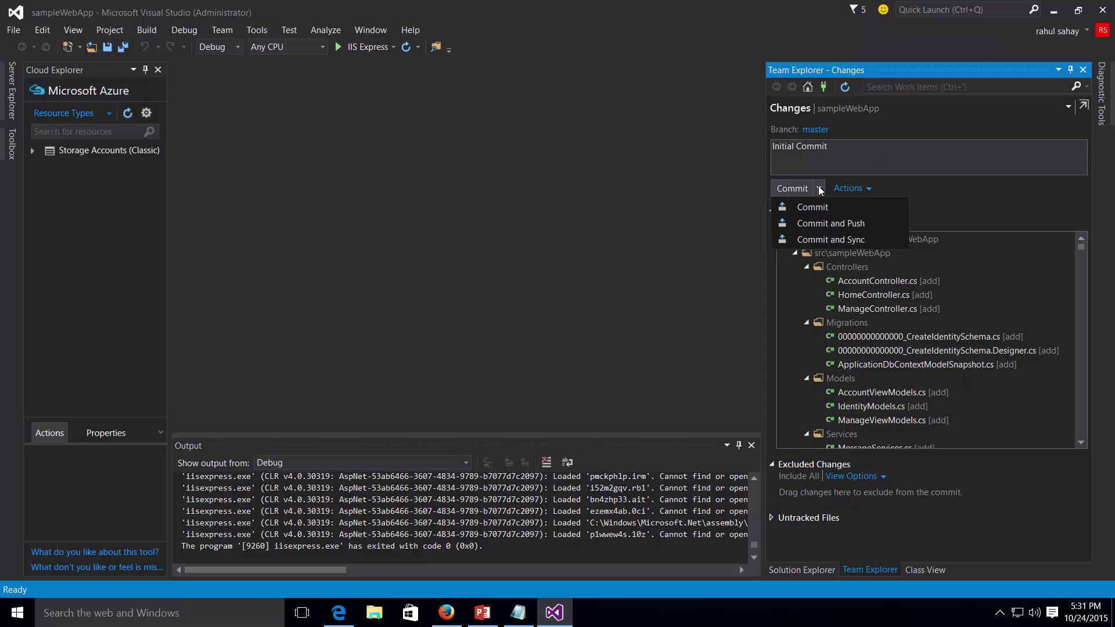
left_click(861, 227)
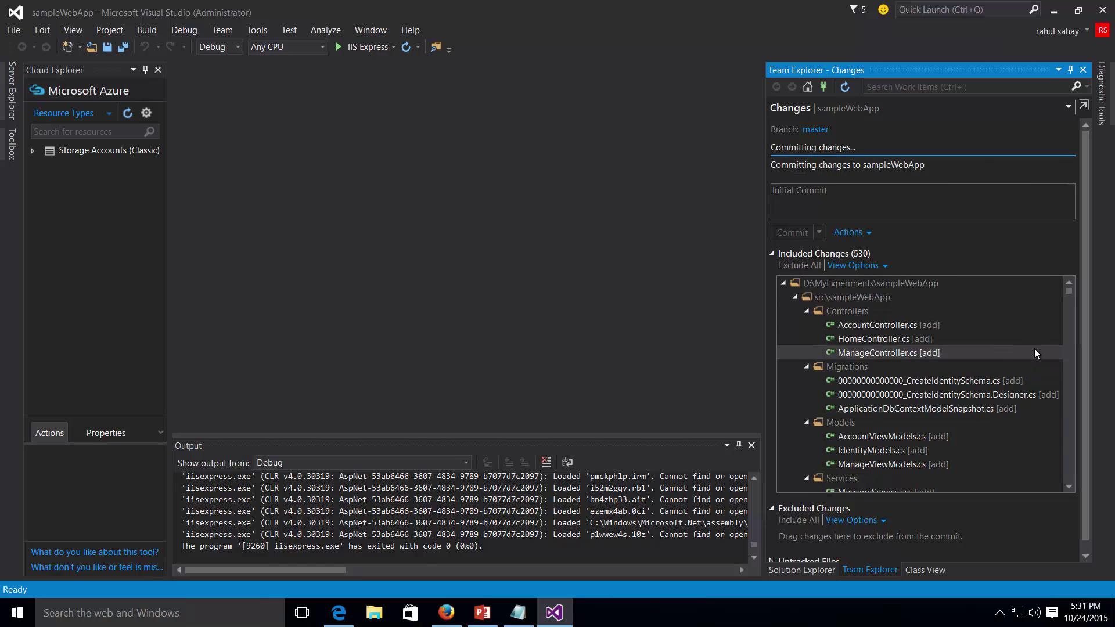
left_click(979, 126)
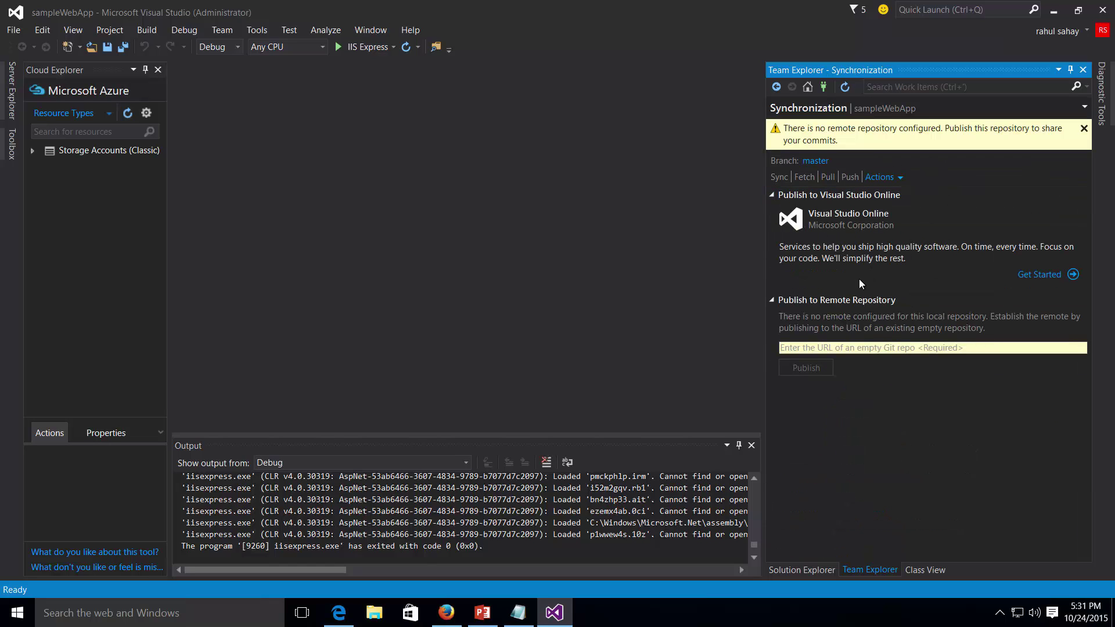
Step: Publish the local repository to the remote using the copied web address of the GitHub sampleWebApp repository
left_click(877, 349)
key("ctrl+v")
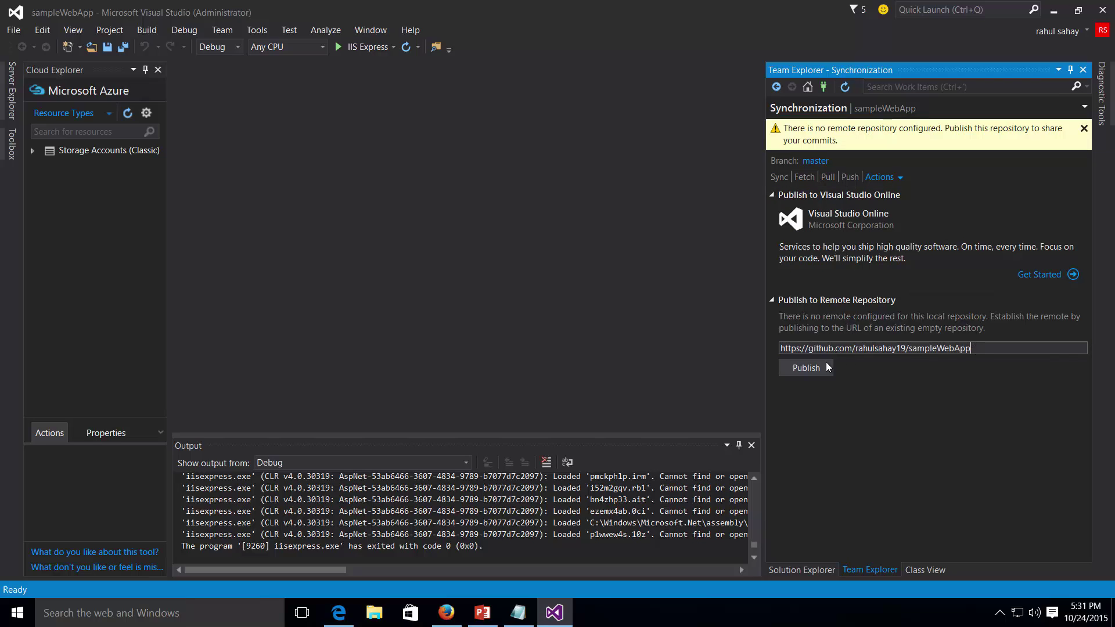
left_click_drag(971, 348, 764, 353)
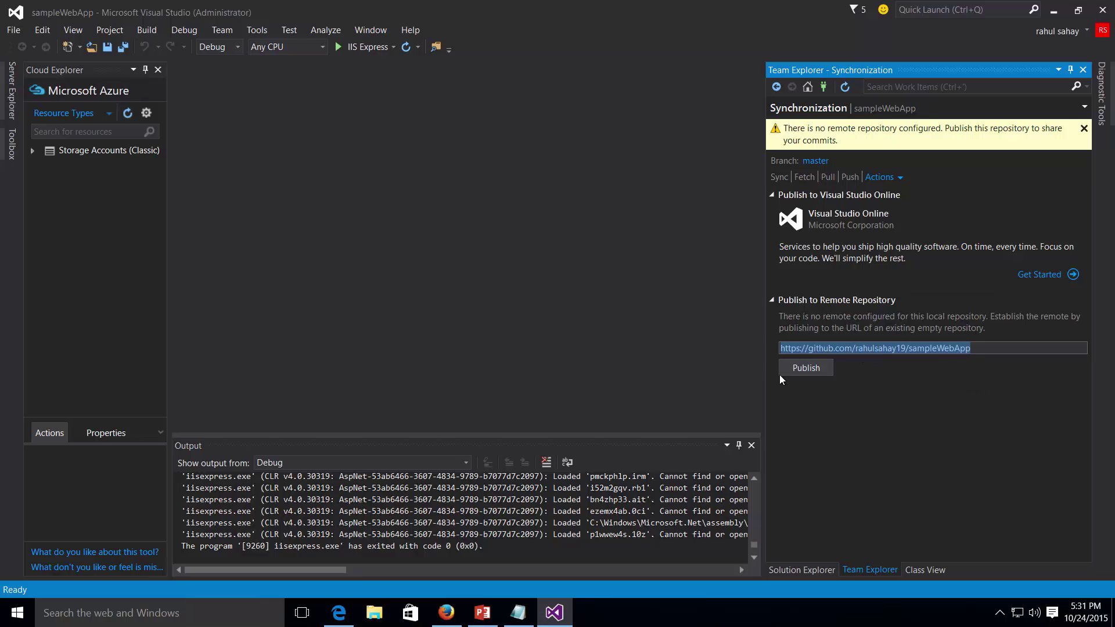
left_click(814, 369)
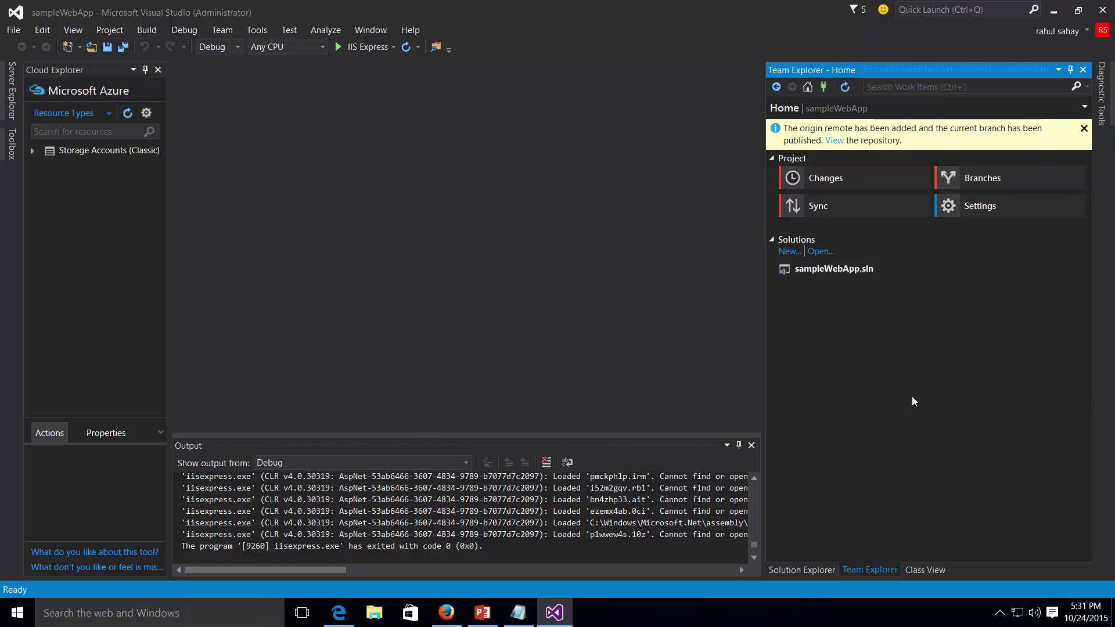
Step: Switch to the browser, reload the sampleWebApp repository page on GitHub, and review the files in the src/sampleWebApp folder
left_click(338, 613)
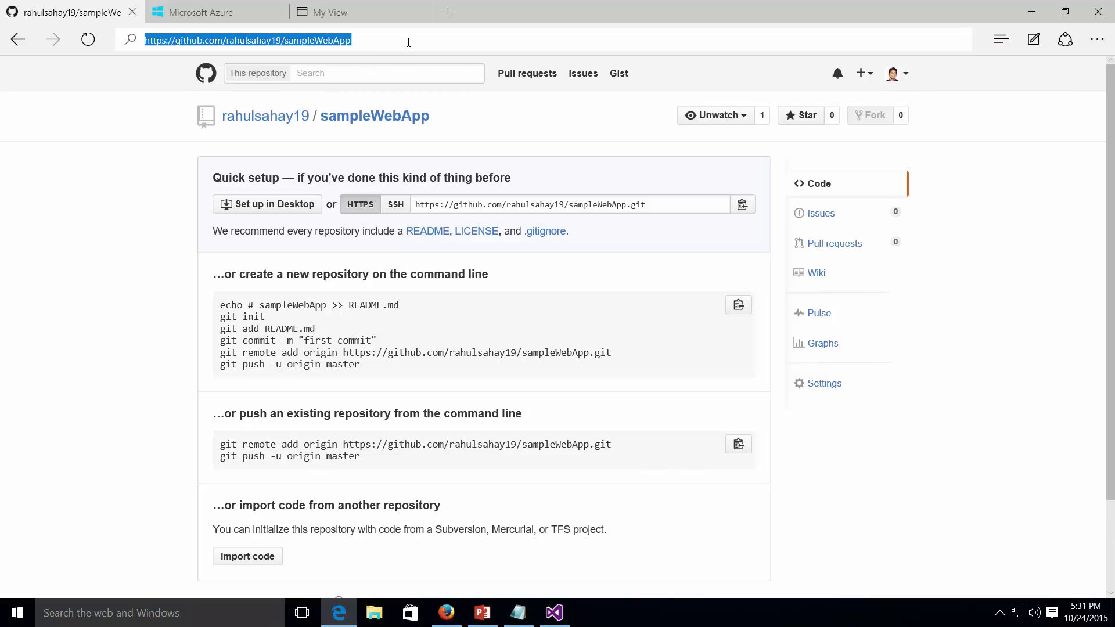
key("Return")
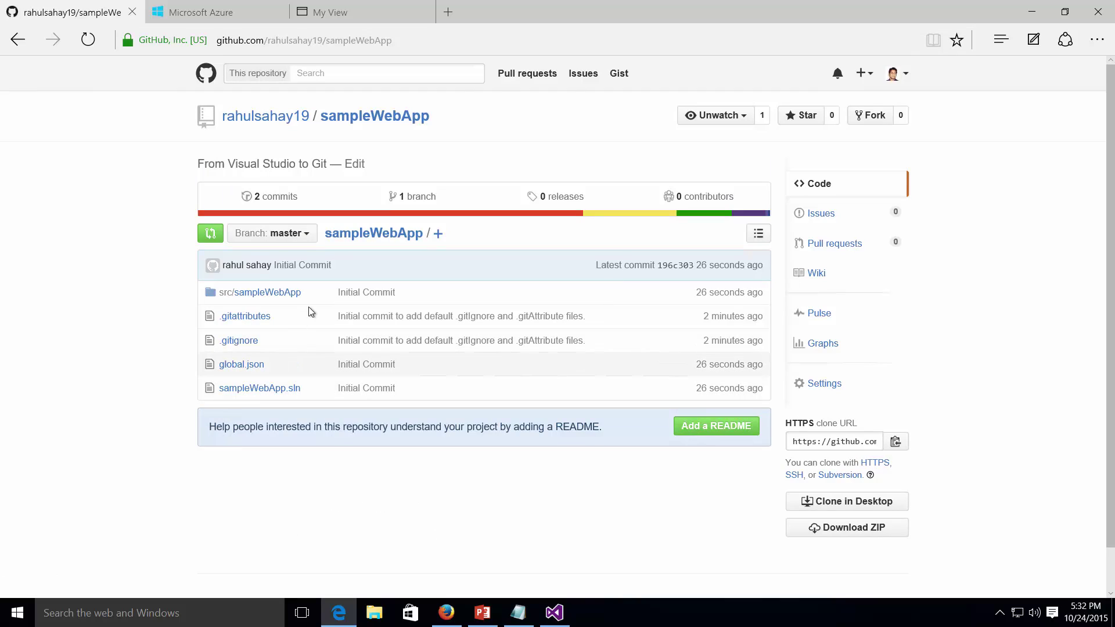
left_click(296, 295)
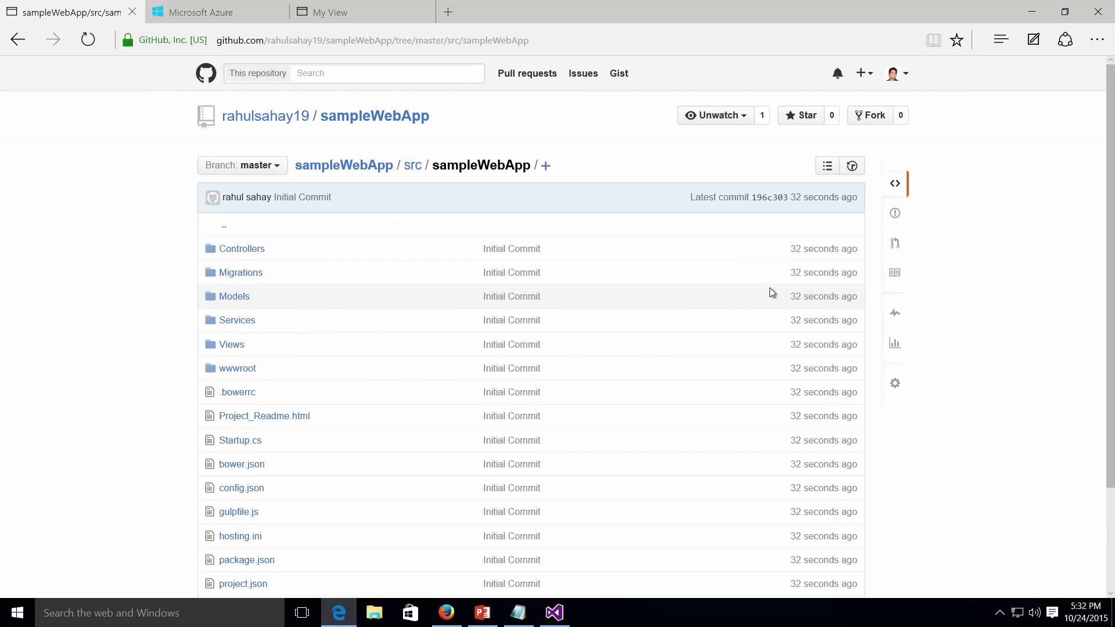
scroll(644, 476, "down", 3)
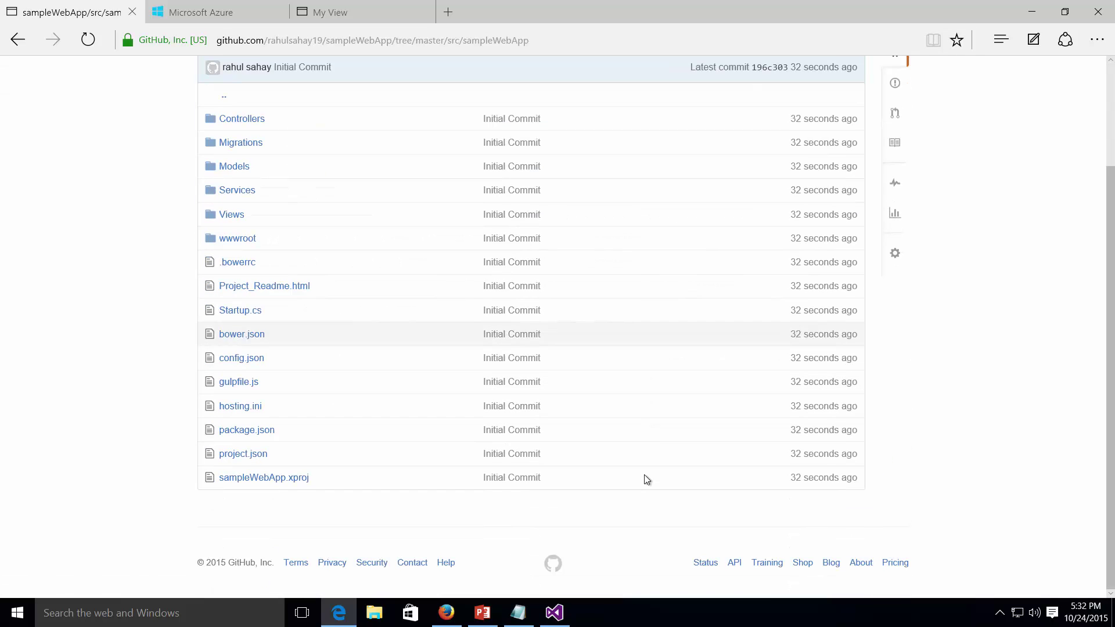
scroll(647, 480, "up", 2)
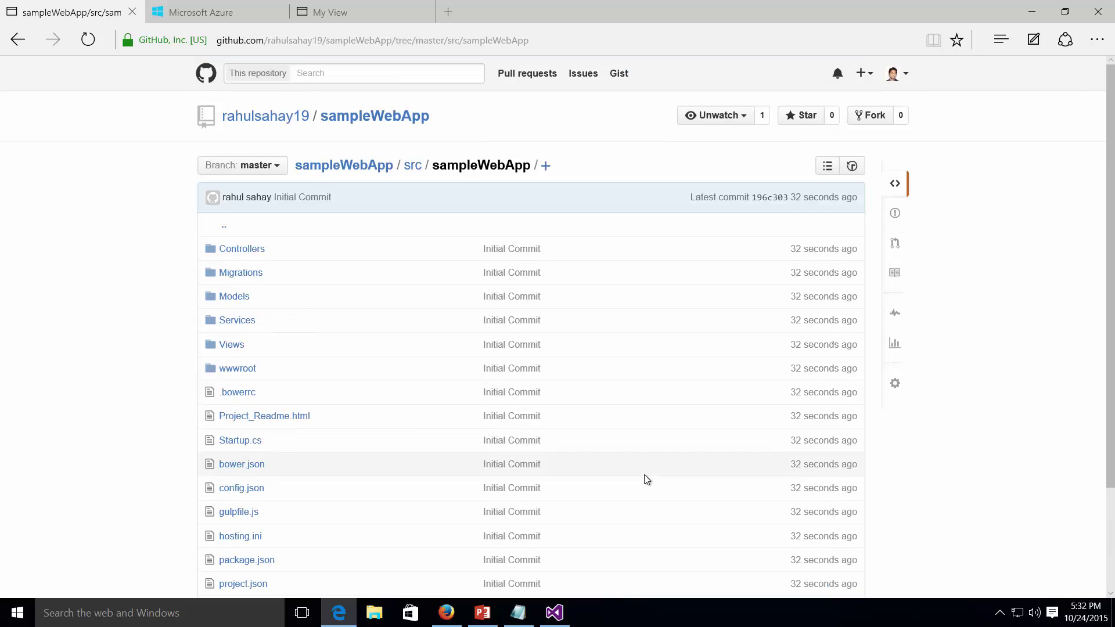